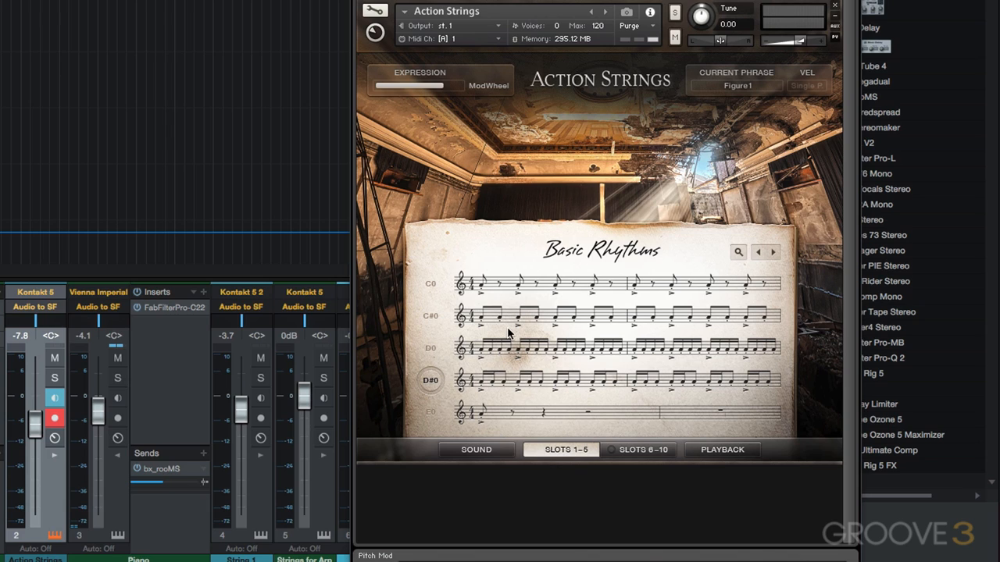
Check the phrase slots 6–10 and 1–5 in Action Strings and record a chord part on the Action Strings track
{"action": "left_click", "coordinate": [641, 454]}
{"action": "left_click", "coordinate": [570, 452]}
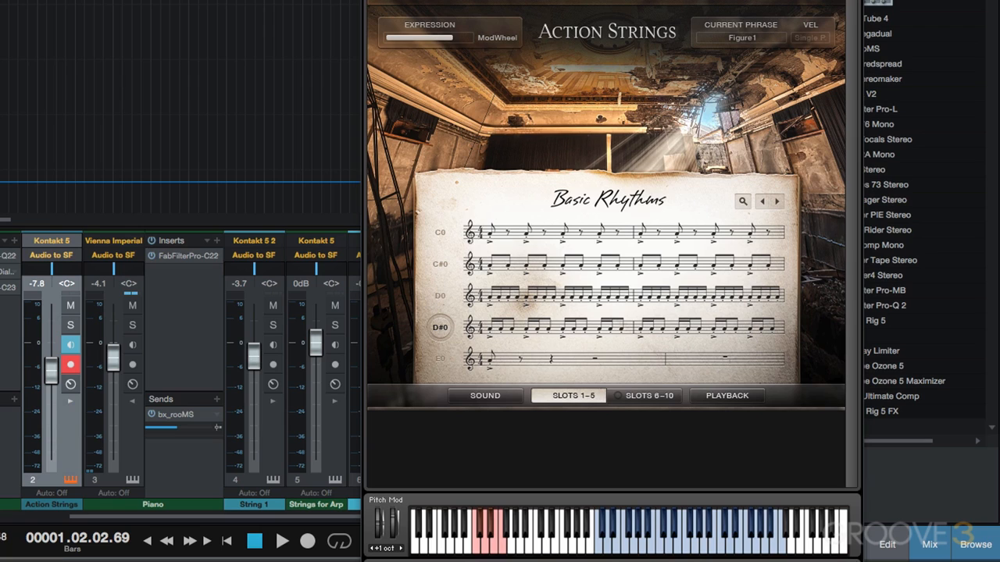
{"action": "left_click", "coordinate": [301, 543]}
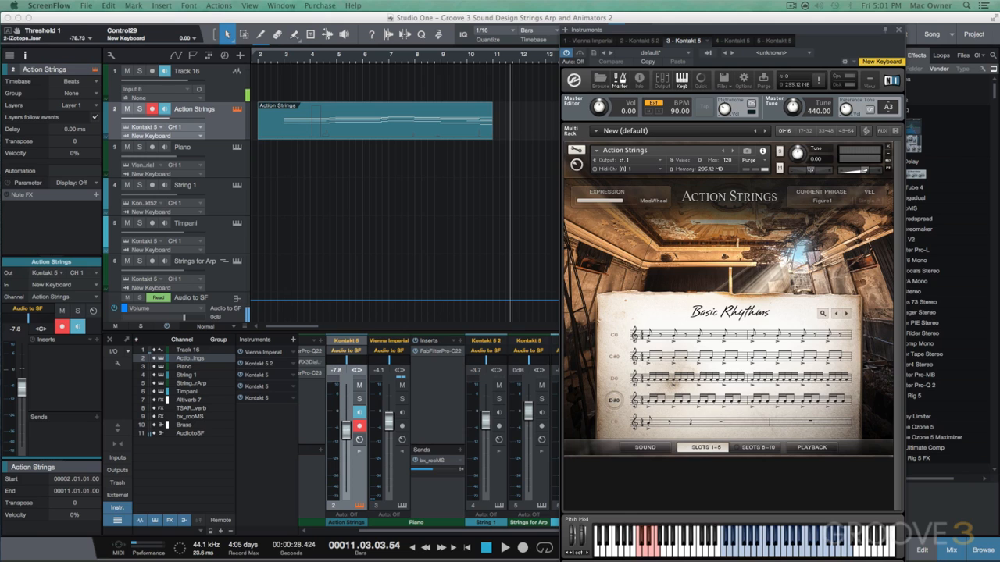
Open the Action Strings part for note editing, set its quantize value to 1/4 and select all the recorded notes
{"action": "double_click", "coordinate": [376, 125]}
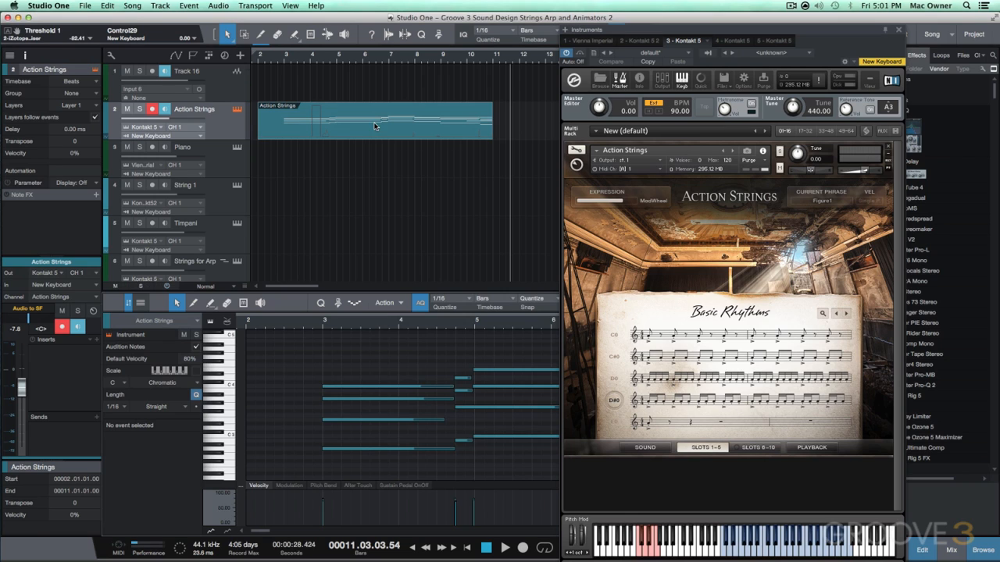
{"action": "left_click", "coordinate": [445, 304]}
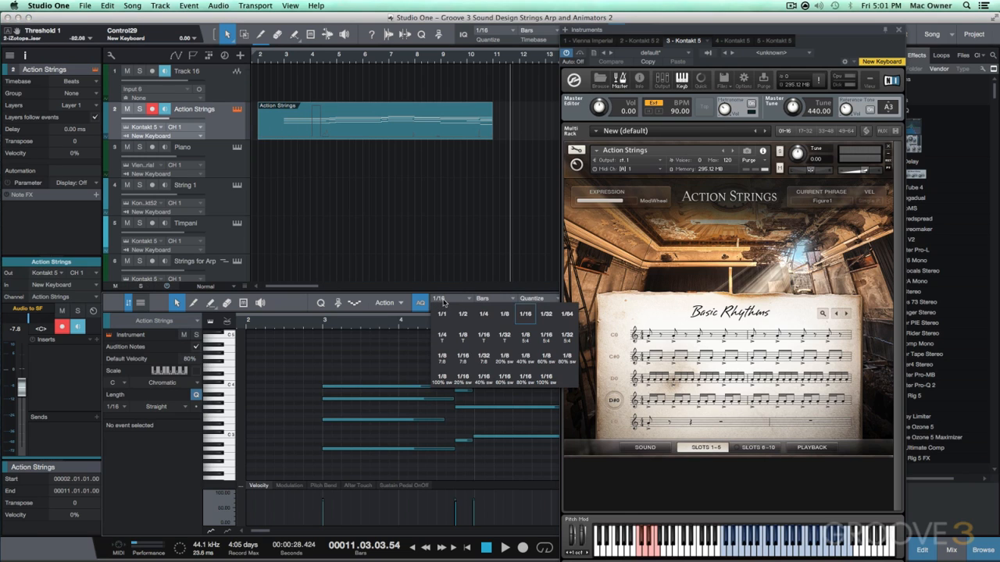
{"action": "left_click", "coordinate": [481, 316]}
{"action": "key", "text": "w"}
{"action": "key", "text": "w"}
{"action": "key", "text": "w"}
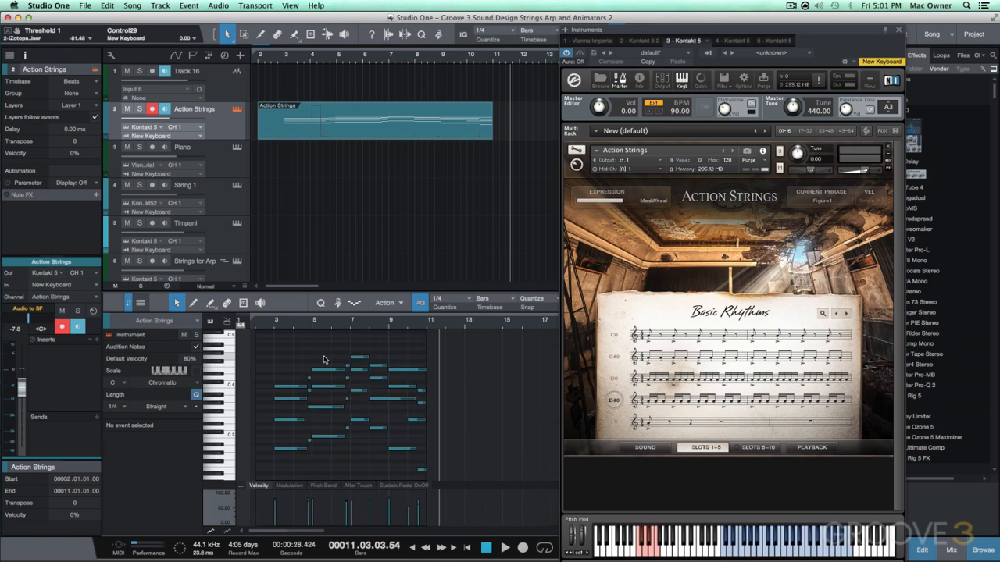
{"action": "left_click_drag", "start_coordinate": [378, 467], "coordinate": [225, 333]}
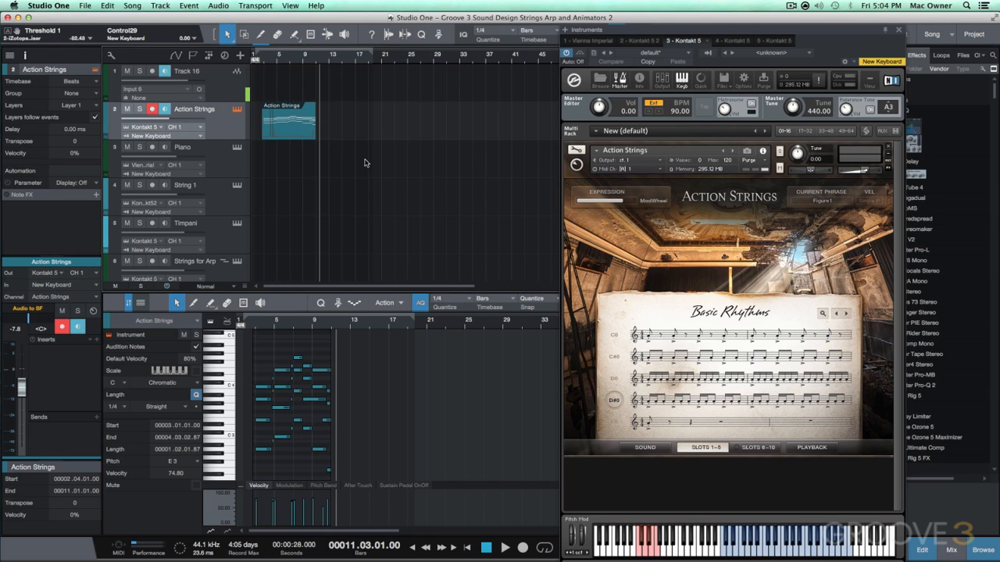
Trim the start of the Action Strings part to bar 3 and repeat the part up to bar 21
{"action": "left_click_drag", "start_coordinate": [257, 131], "coordinate": [381, 145]}
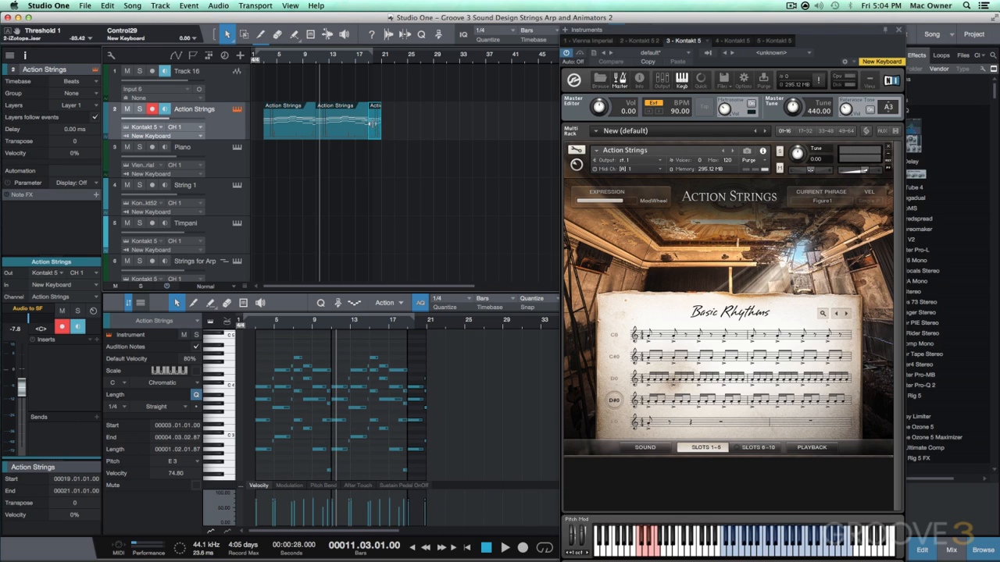
{"action": "scroll", "coordinate": [441, 346], "scroll_direction": "up", "scroll_amount": 4}
{"action": "left_click_drag", "start_coordinate": [427, 344], "coordinate": [436, 371]}
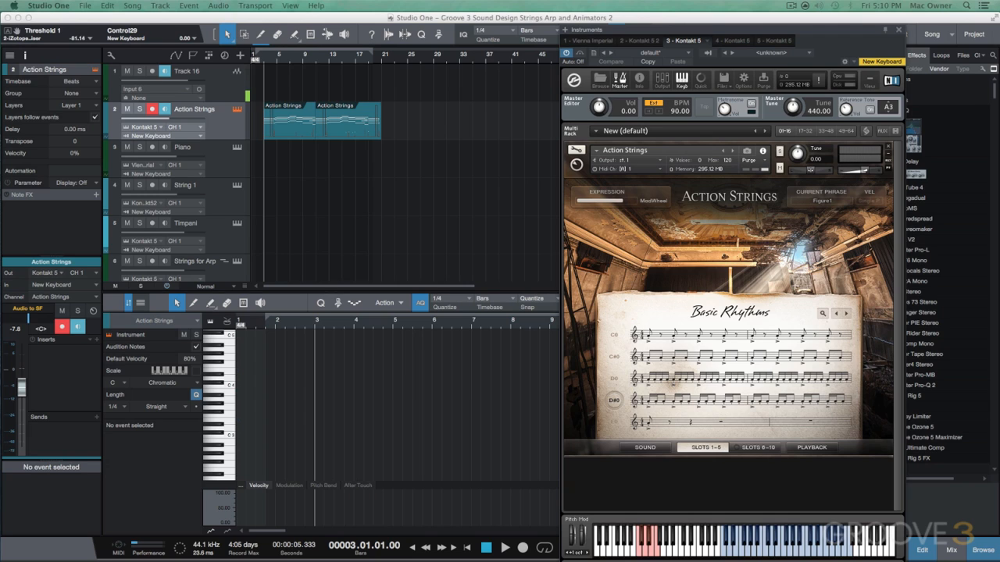
Record the D#0 key switch at bar 3 and the ending-phrase key switches from bar 16 on the Action Strings track
{"action": "left_click", "coordinate": [523, 548]}
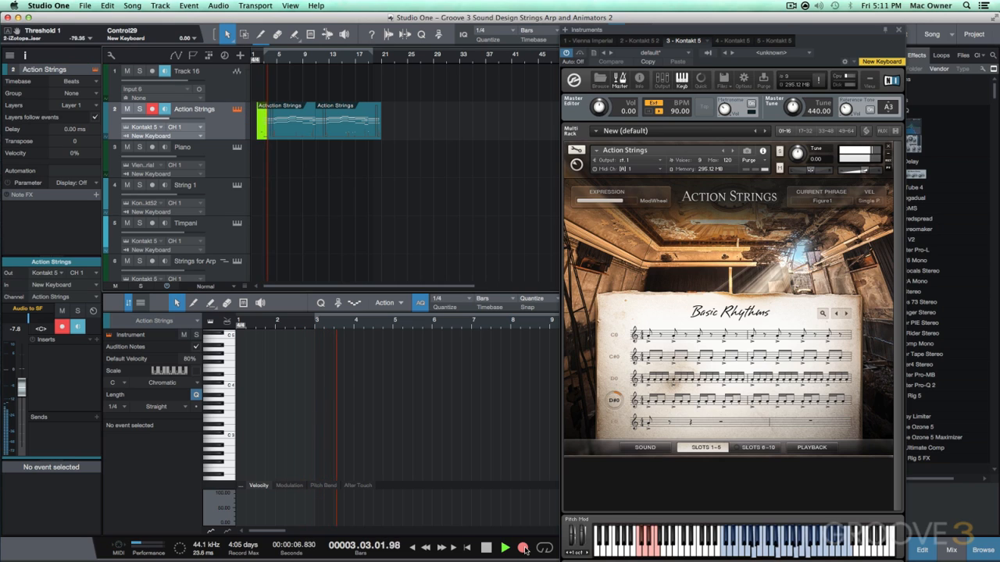
{"action": "key", "text": "space"}
{"action": "left_click", "coordinate": [350, 60]}
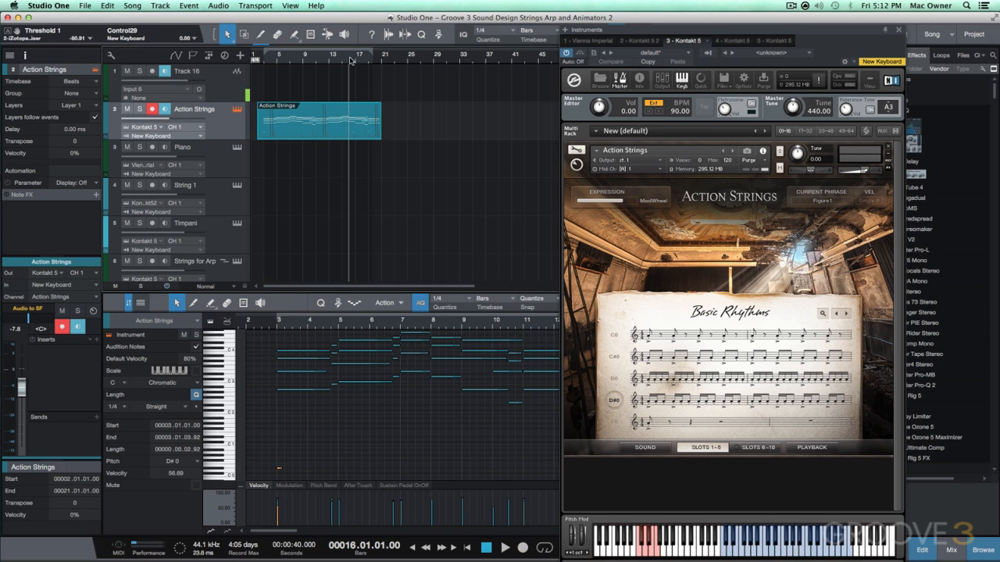
{"action": "left_click", "coordinate": [354, 60]}
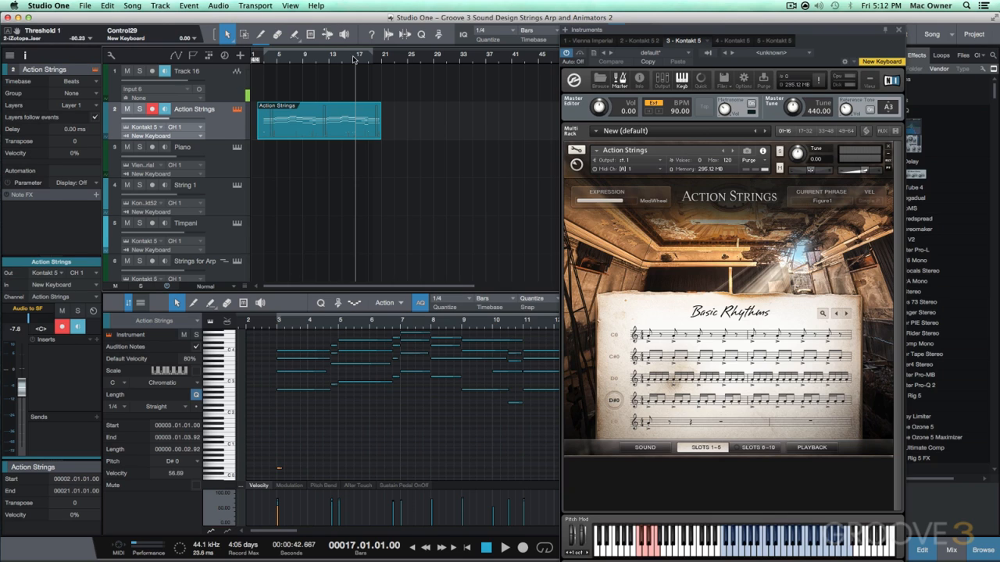
{"action": "key", "text": "shift+super+2"}
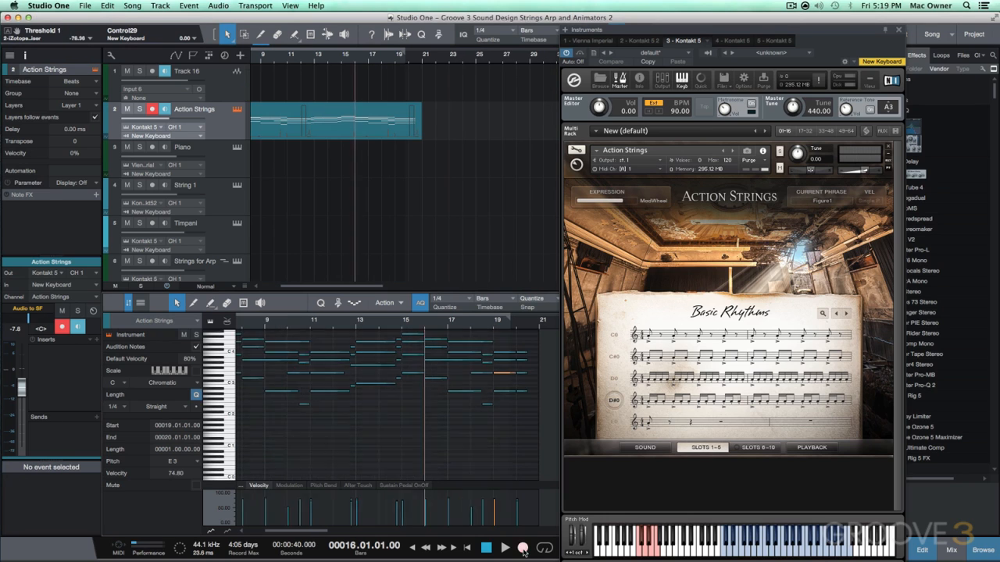
{"action": "left_click", "coordinate": [522, 548]}
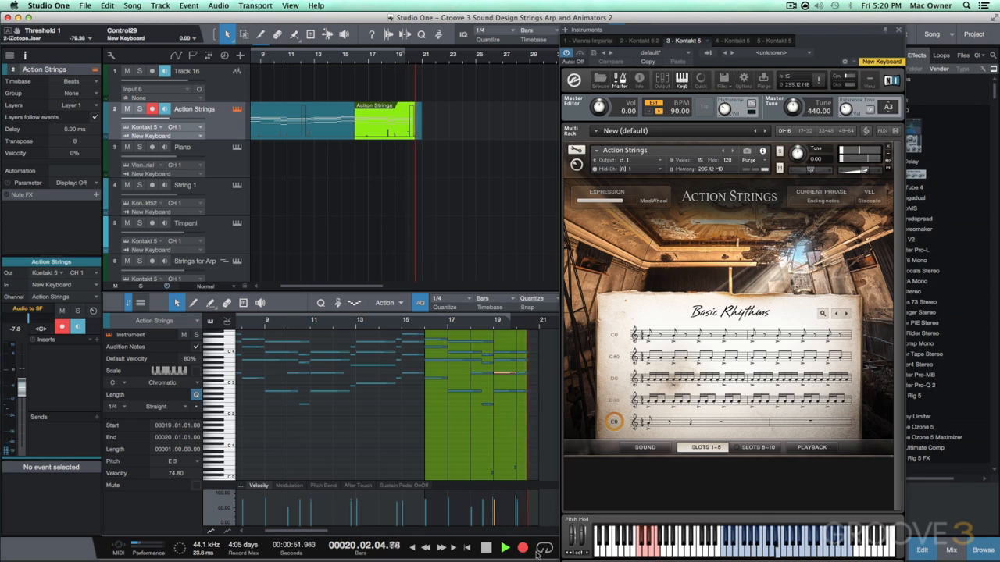
{"action": "key", "text": "space"}
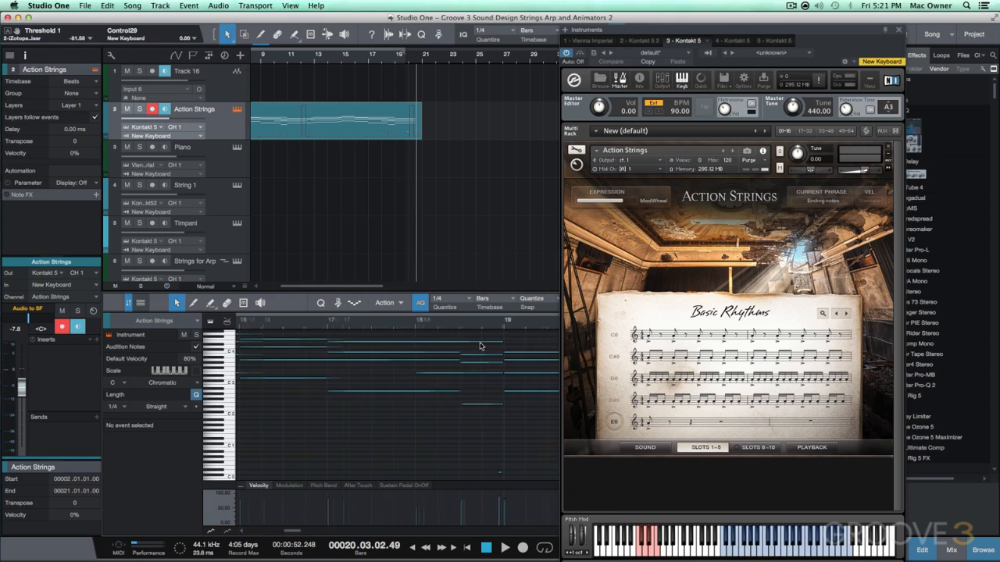
Examine the key-switch notes around bars 18 to 20 of the Action Strings part and play from bar 19
{"action": "scroll", "coordinate": [480, 346], "scroll_direction": "right", "scroll_amount": 5}
{"action": "left_click", "coordinate": [360, 471]}
{"action": "left_click_drag", "start_coordinate": [435, 321], "coordinate": [438, 340]}
{"action": "left_click", "coordinate": [459, 467]}
{"action": "left_click", "coordinate": [253, 472]}
{"action": "left_click", "coordinate": [243, 324]}
{"action": "left_click", "coordinate": [261, 325]}
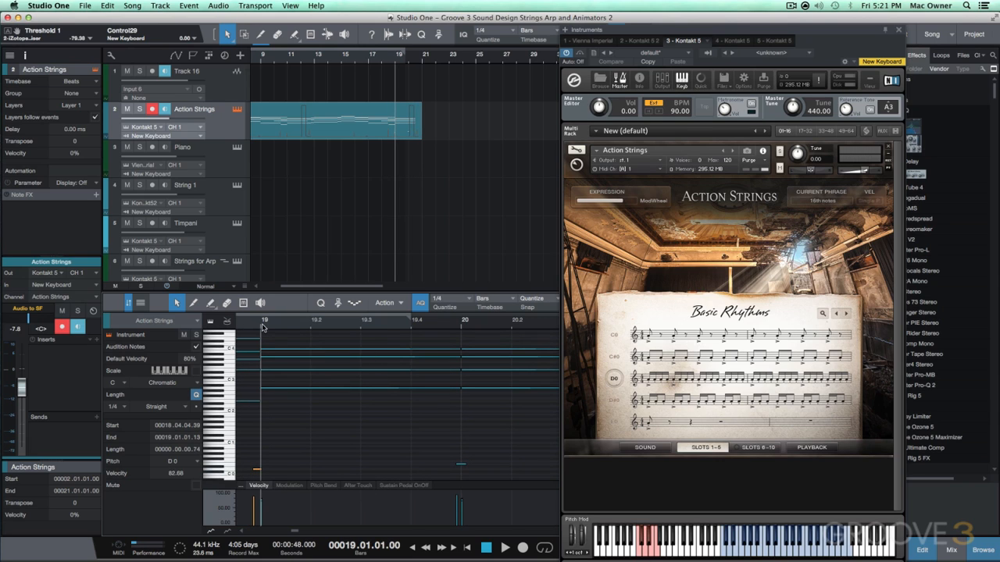
{"action": "key", "text": "space"}
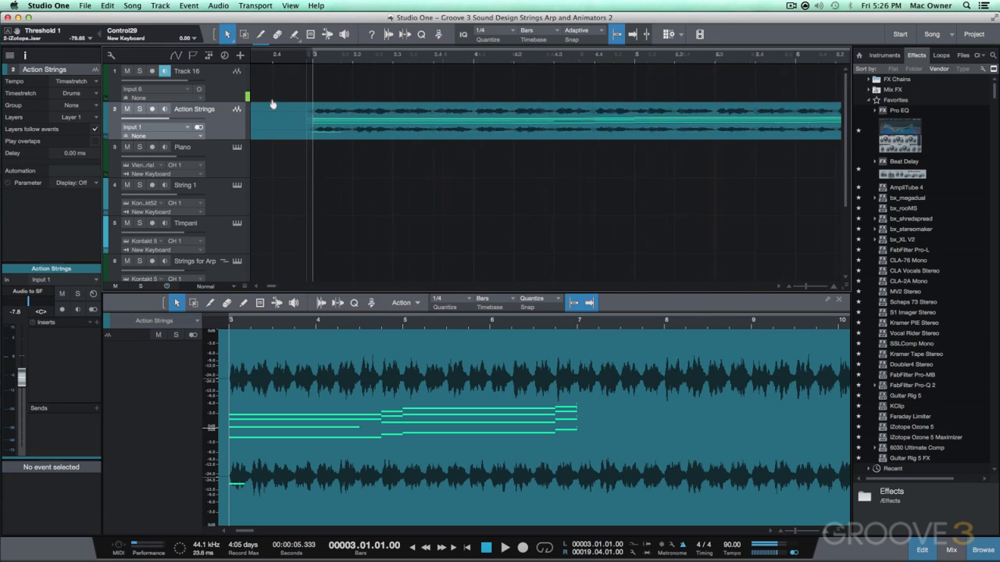
Shift the Action Strings audio event slightly earlier so it starts at 00001.04.04.76, and play it back from bar 3
{"action": "scroll", "coordinate": [271, 108], "scroll_direction": "up", "scroll_amount": 3}
{"action": "left_click_drag", "start_coordinate": [251, 324], "coordinate": [401, 343]}
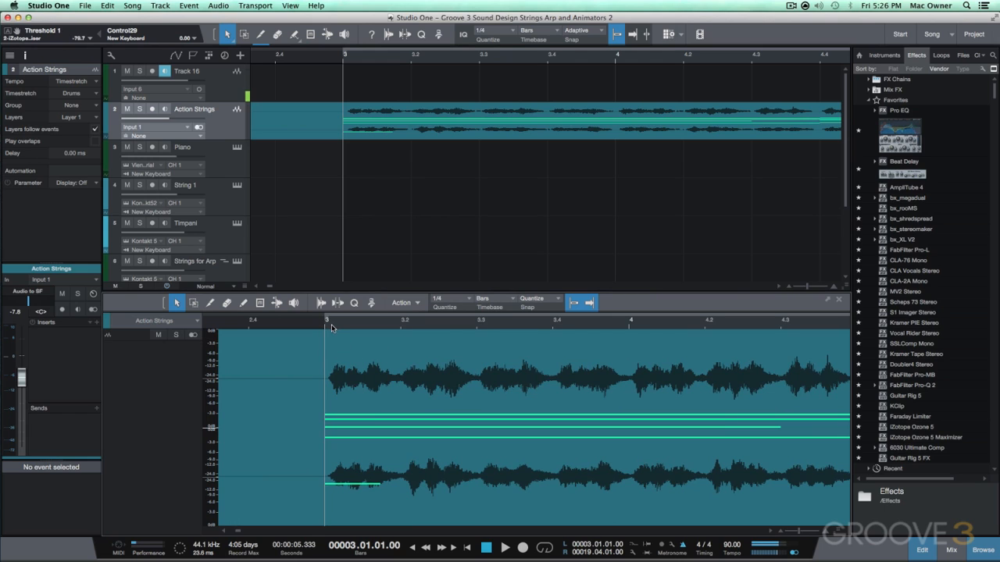
{"action": "left_click", "coordinate": [368, 132]}
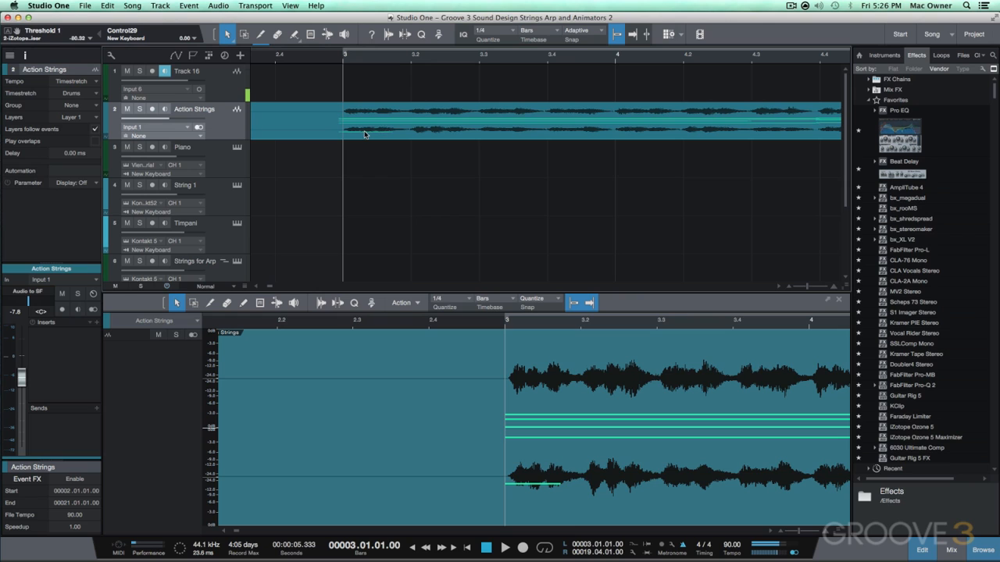
{"action": "left_click_drag", "start_coordinate": [357, 136], "coordinate": [359, 121]}
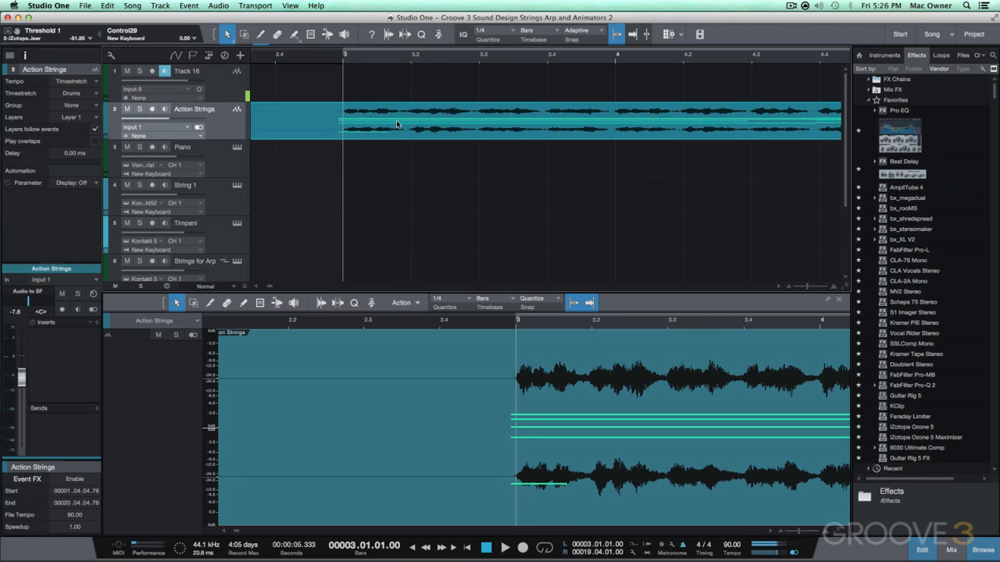
{"action": "key", "text": "space"}
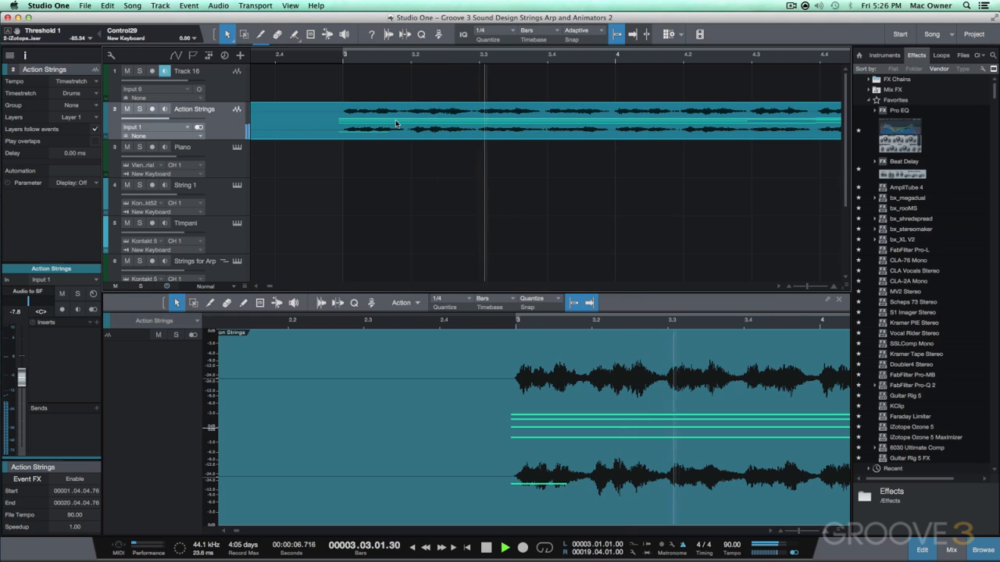
{"action": "key", "text": "space"}
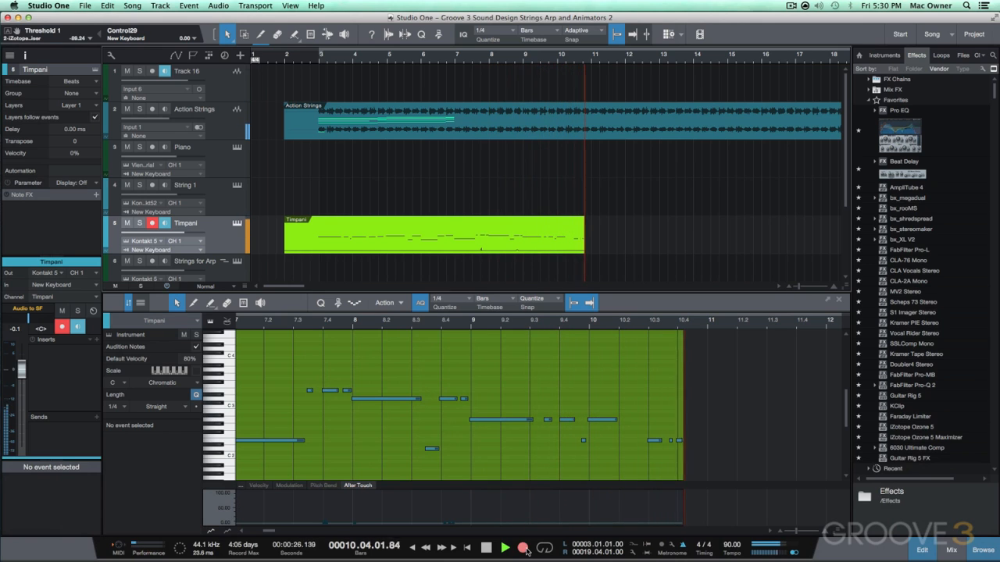
Complete the Timpani recording and quantize the recorded part to 1/16 notes
{"action": "key", "text": "space"}
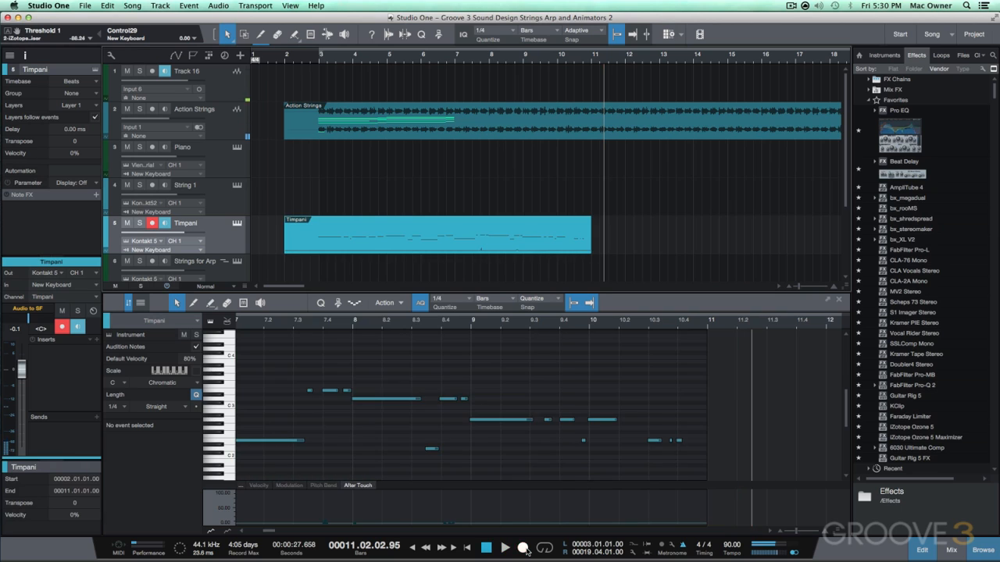
{"action": "left_click", "coordinate": [296, 251]}
{"action": "left_click", "coordinate": [440, 301]}
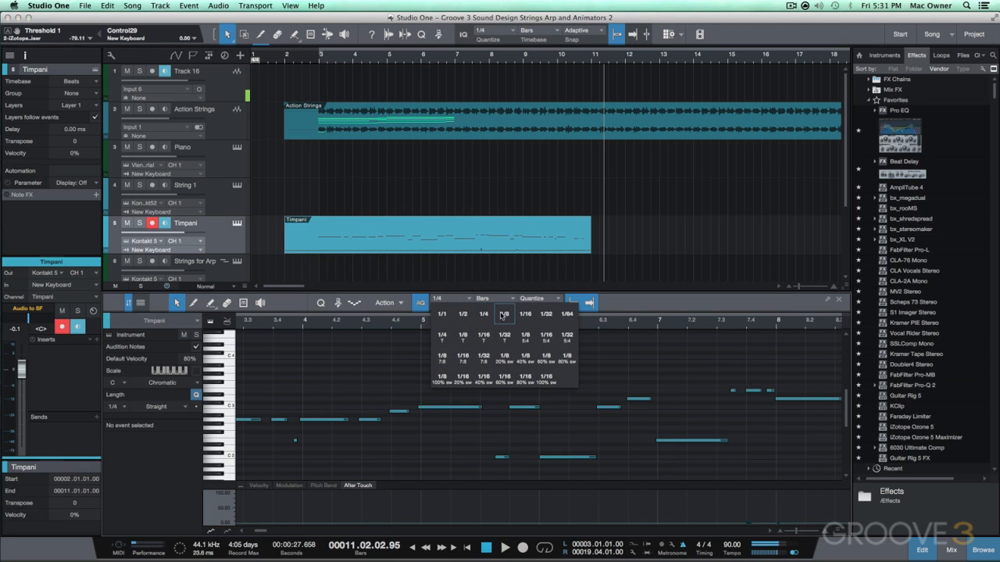
{"action": "left_click", "coordinate": [526, 316]}
{"action": "left_click", "coordinate": [427, 239]}
{"action": "key", "text": "q"}
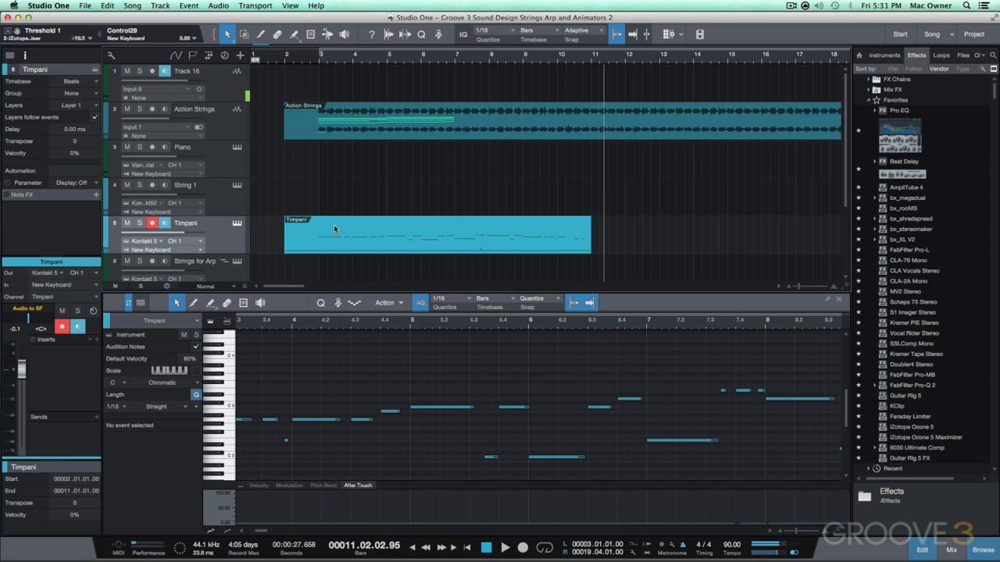
Transform the Timpani track to audio and shift its event slightly earlier to start at 00001.04.04.81, checking playback from bar 3
{"action": "left_click", "coordinate": [305, 397]}
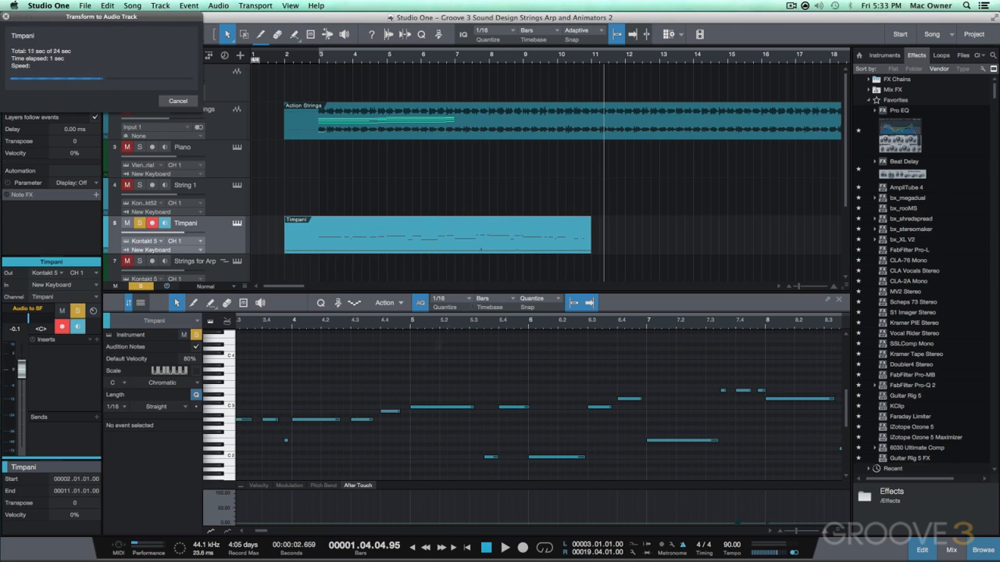
{"action": "left_click_drag", "start_coordinate": [845, 287], "coordinate": [843, 340]}
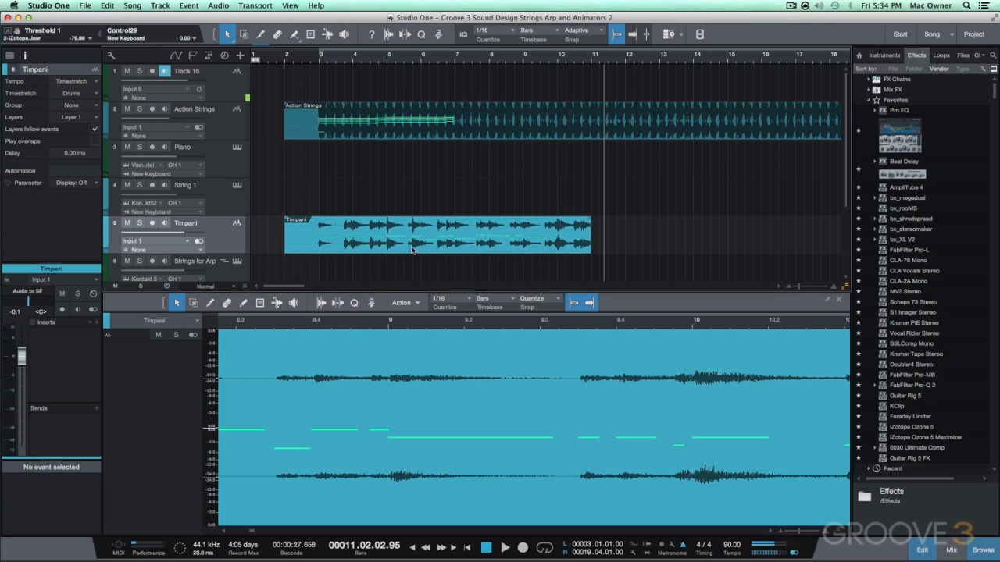
{"action": "left_click", "coordinate": [356, 374]}
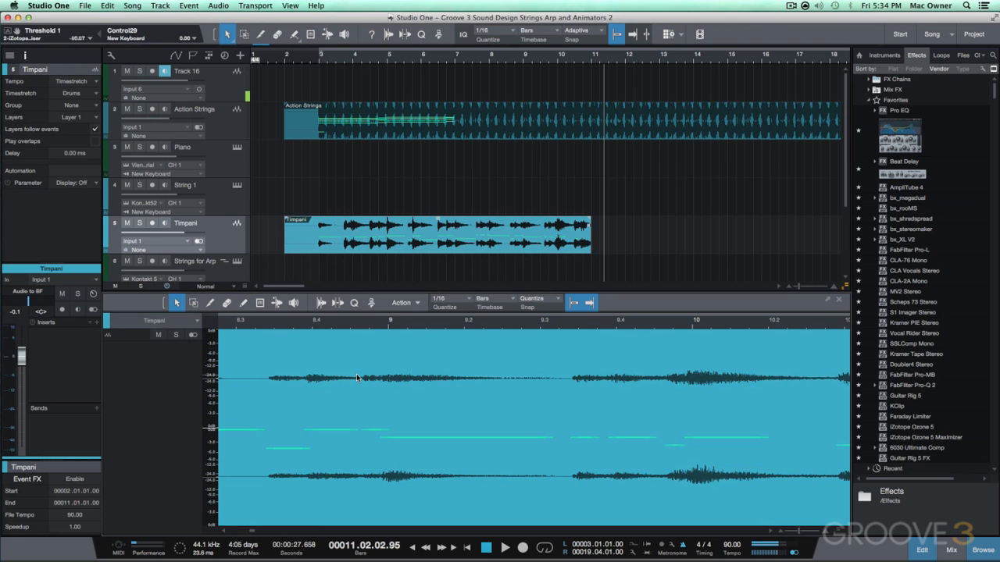
{"action": "left_click_drag", "start_coordinate": [361, 376], "coordinate": [361, 376]}
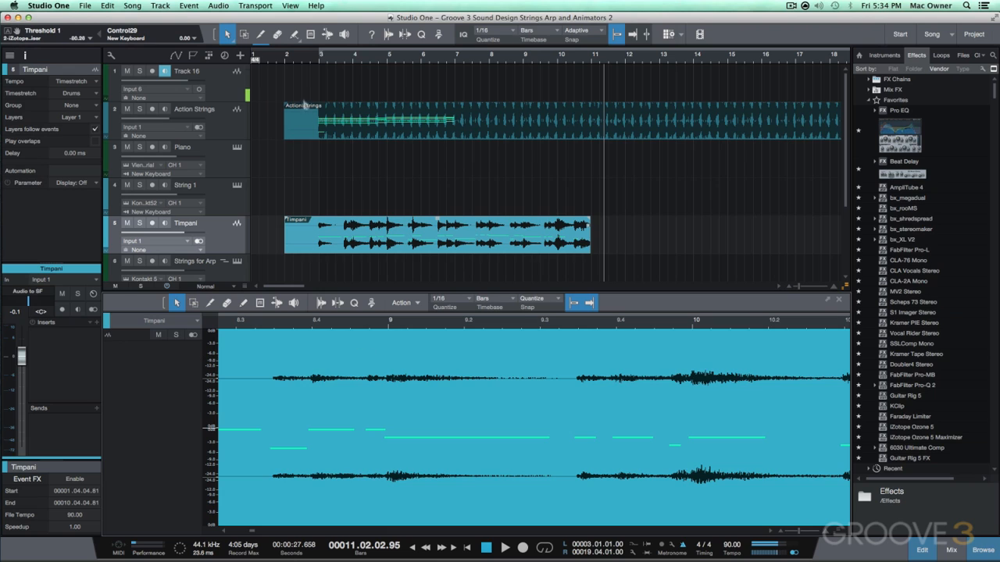
{"action": "left_click", "coordinate": [315, 58]}
{"action": "key", "text": "space"}
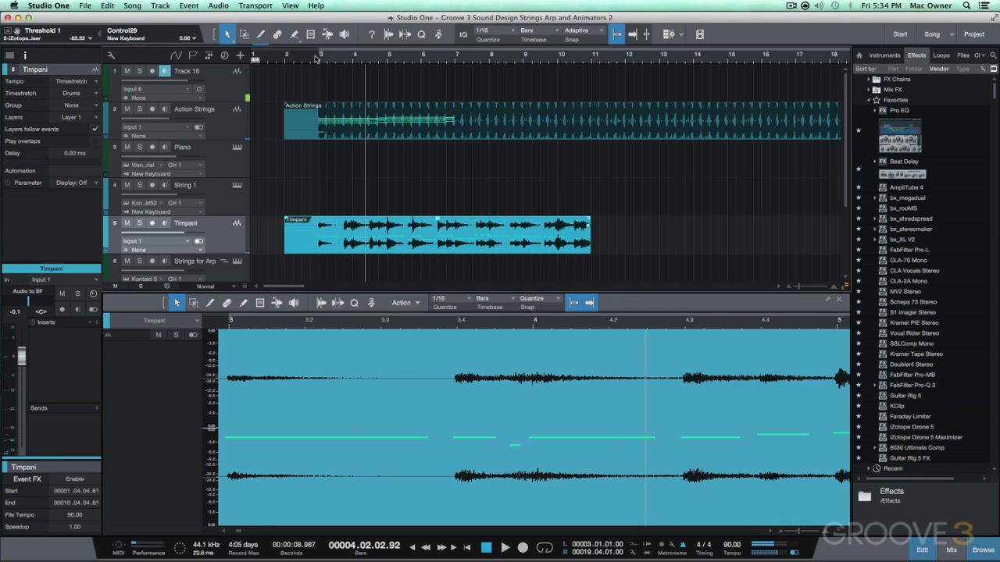
Record a melodic part on the String 1 track up to bar 11
{"action": "left_click", "coordinate": [310, 212]}
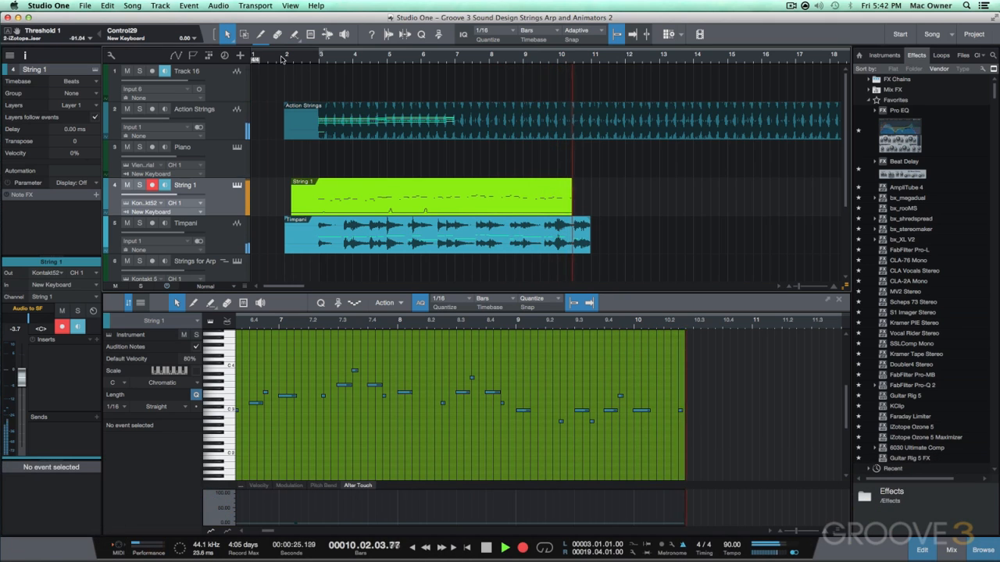
{"action": "key", "text": "space"}
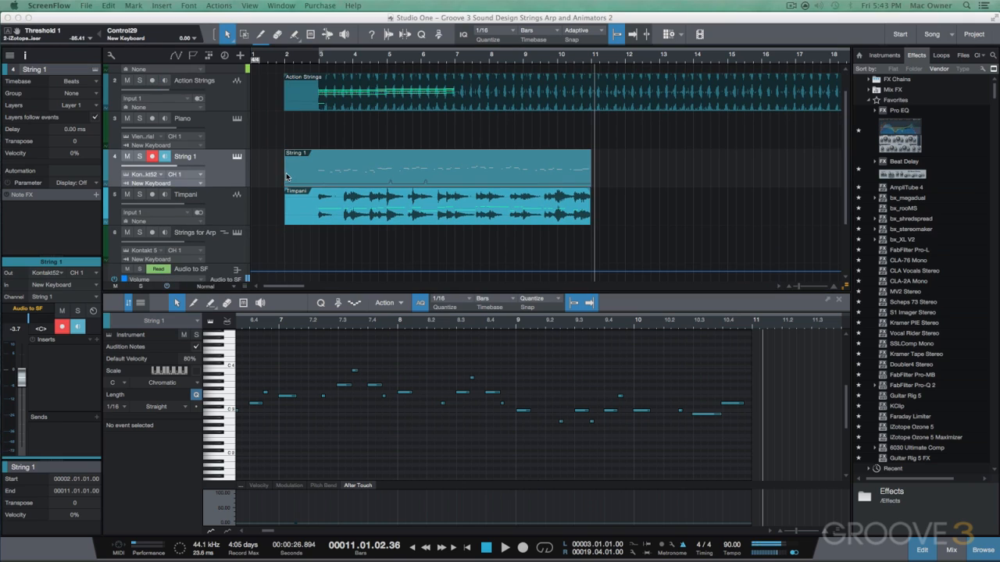
Trim the String 1 and Timpani events to start at bar 3 and place a duplicate of each from bar 11
{"action": "left_click", "coordinate": [285, 179]}
{"action": "left_click_drag", "start_coordinate": [285, 177], "coordinate": [637, 162]}
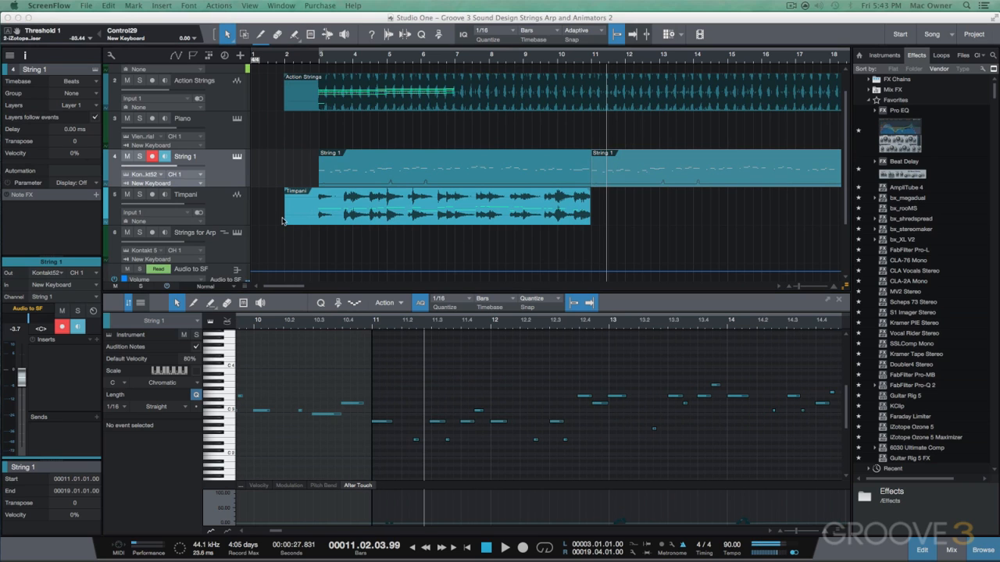
{"action": "left_click", "coordinate": [285, 221]}
{"action": "left_click_drag", "start_coordinate": [283, 222], "coordinate": [318, 222]}
{"action": "key", "text": "ctrl+d"}
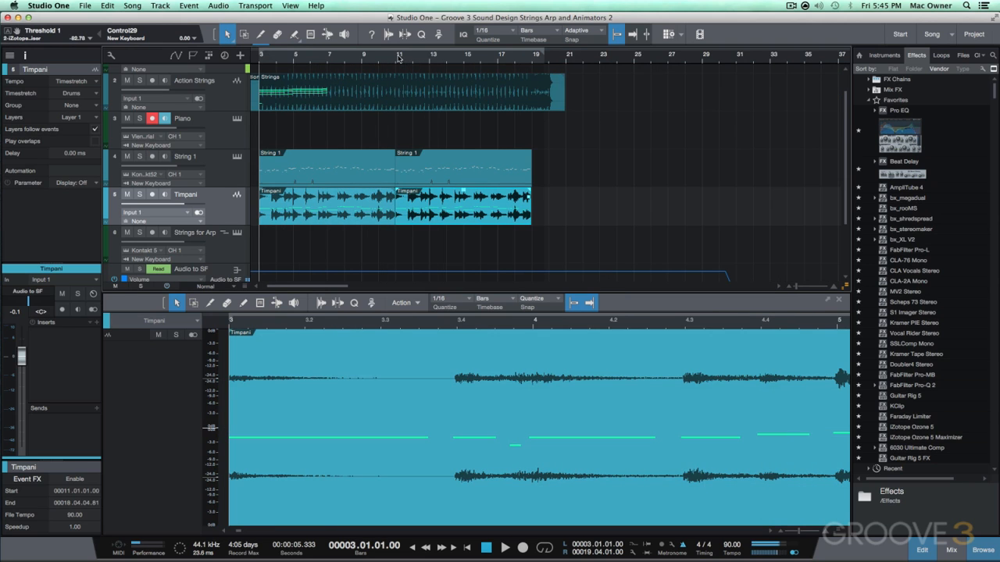
Record a part on the Piano track, starting from 00010.04.01.00 just before bar 11
{"action": "left_click", "coordinate": [394, 60]}
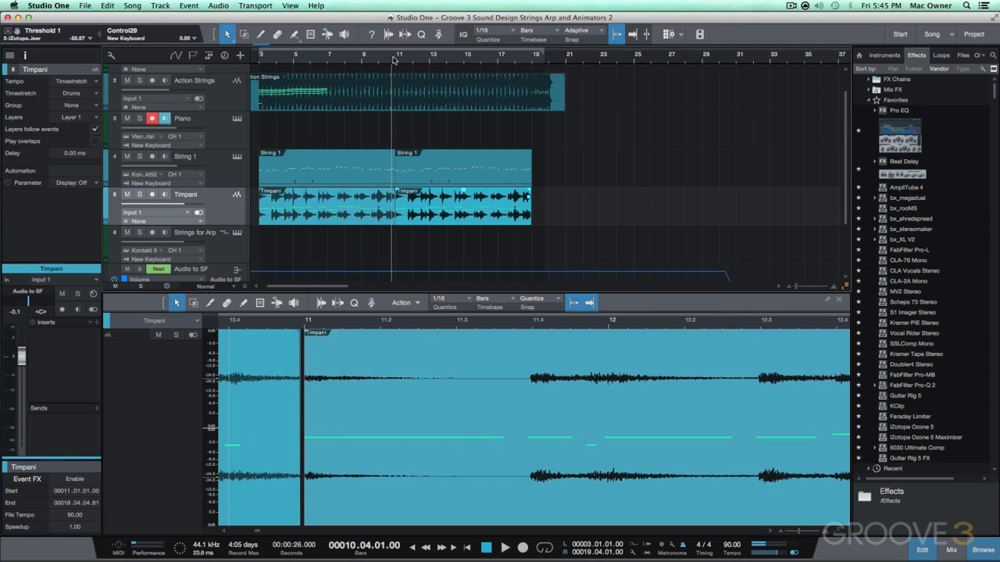
{"action": "key", "text": "KP_Multiply"}
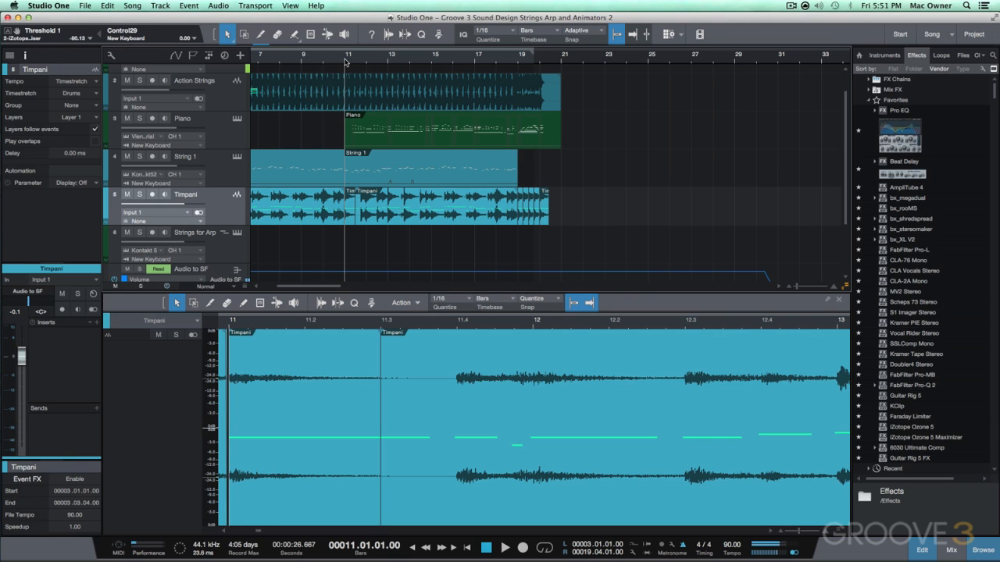
Enable the Arpeggiator note effect on the Strings for Arp track and open its settings
{"action": "left_click", "coordinate": [231, 251]}
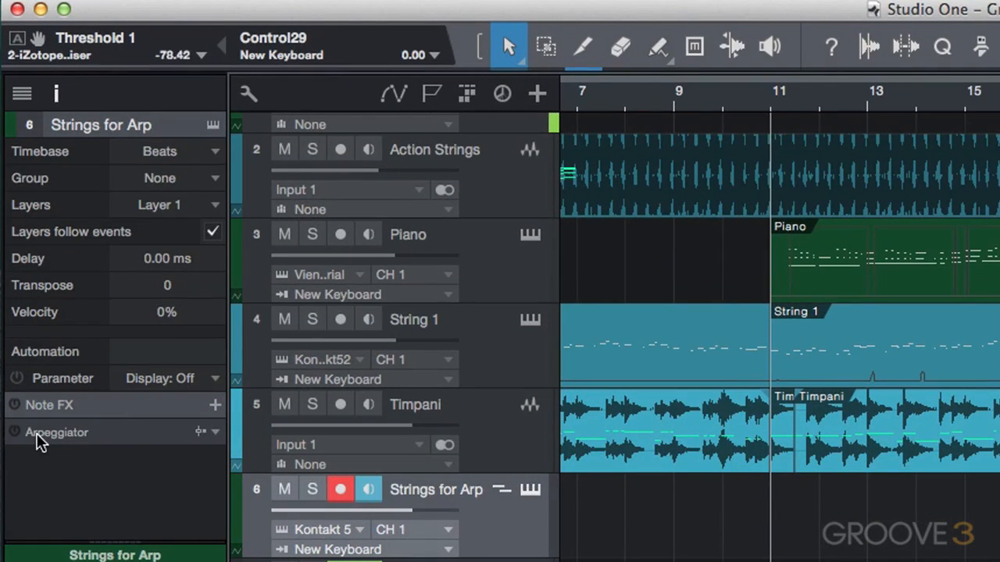
{"action": "left_click", "coordinate": [17, 432]}
{"action": "double_click", "coordinate": [54, 431]}
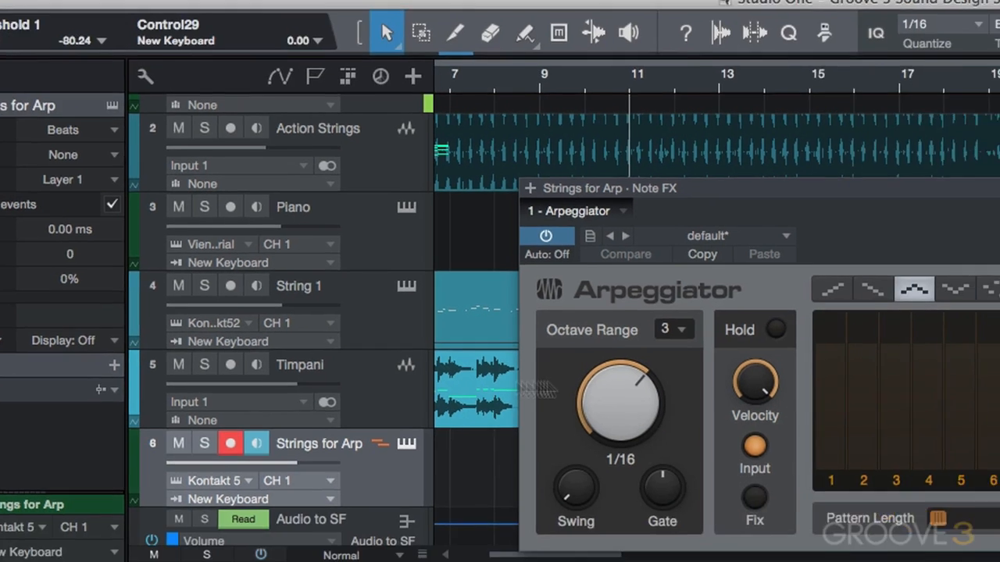